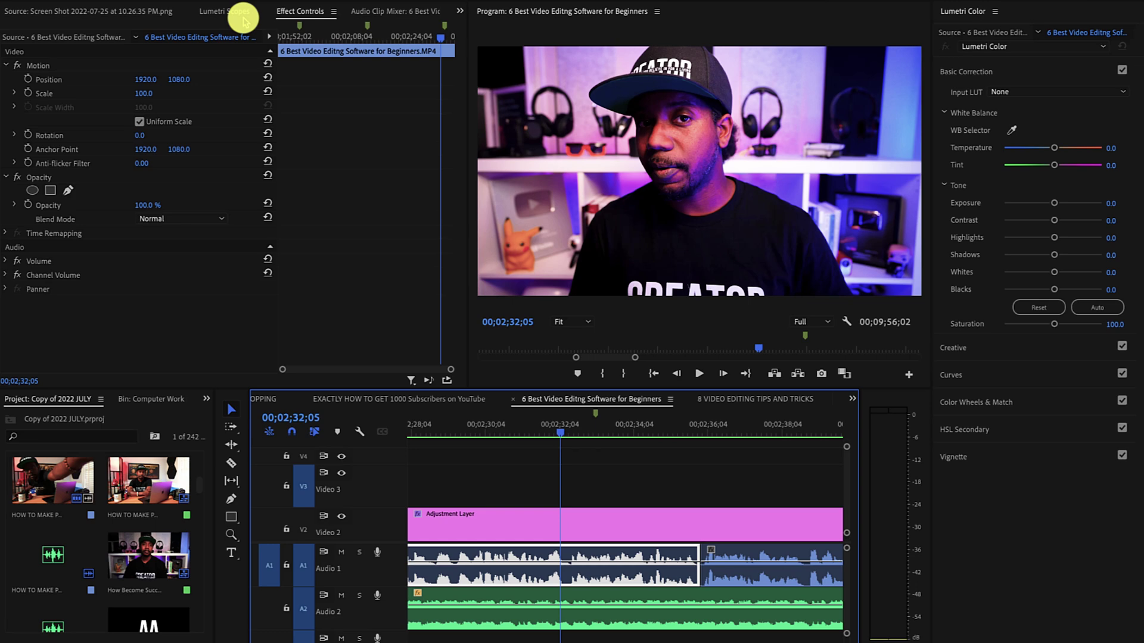
- Open Export Settings for the active sequence with Cmd+M and view the format list
key(super+m)
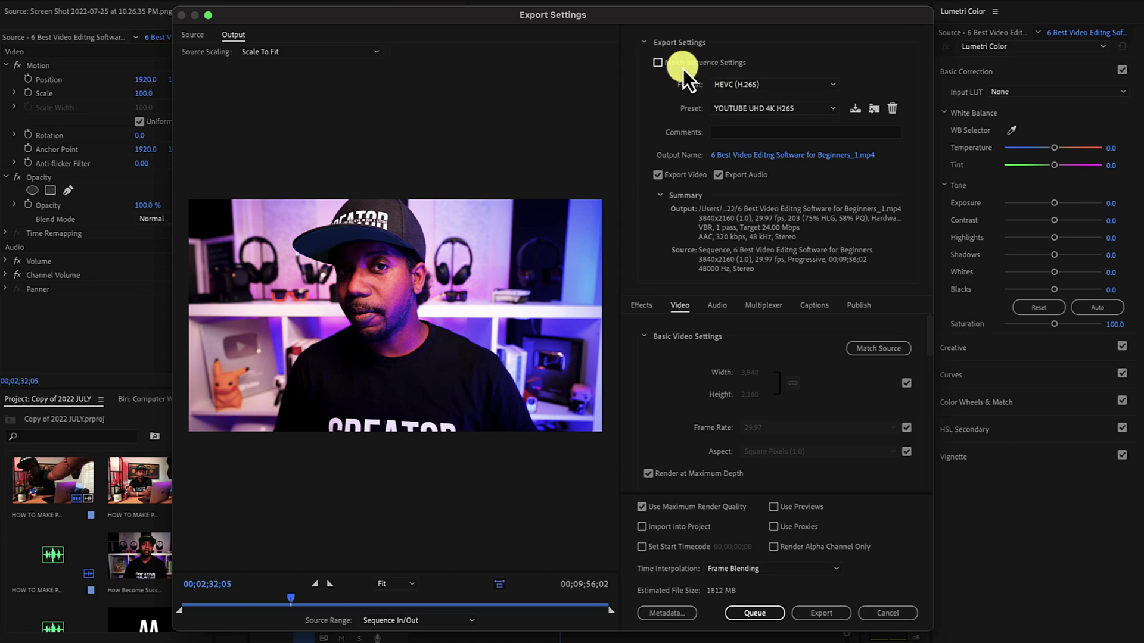
click(725, 84)
- Keep HEVC (H.265) as the format and switch the preset to Match Source - High Bitrate
click(724, 84)
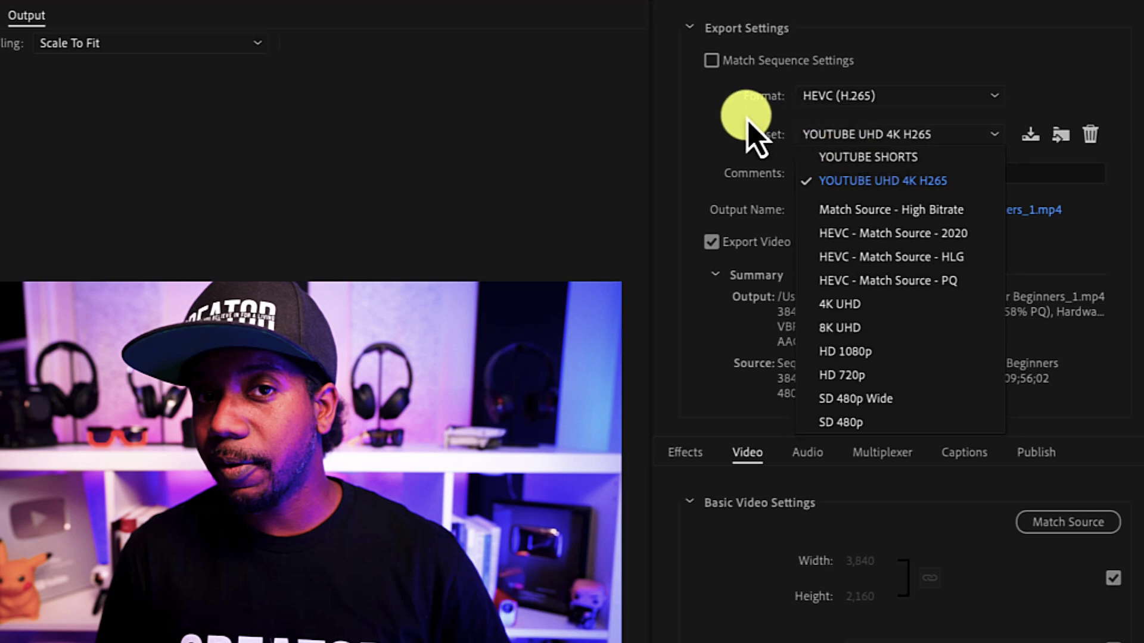
click(844, 208)
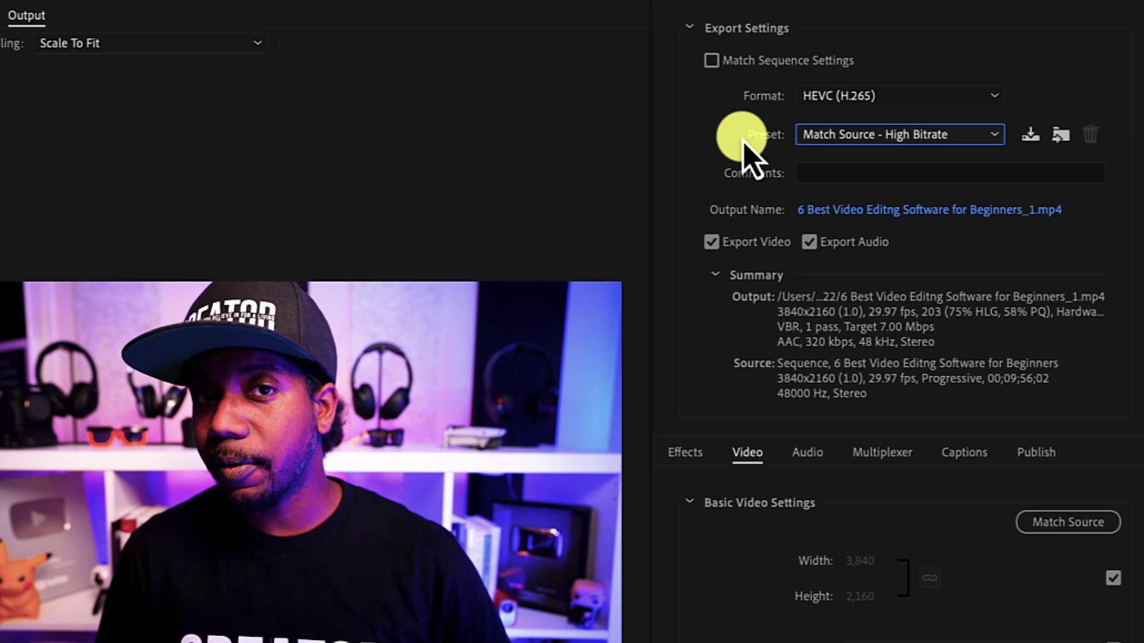
click(830, 98)
click(764, 136)
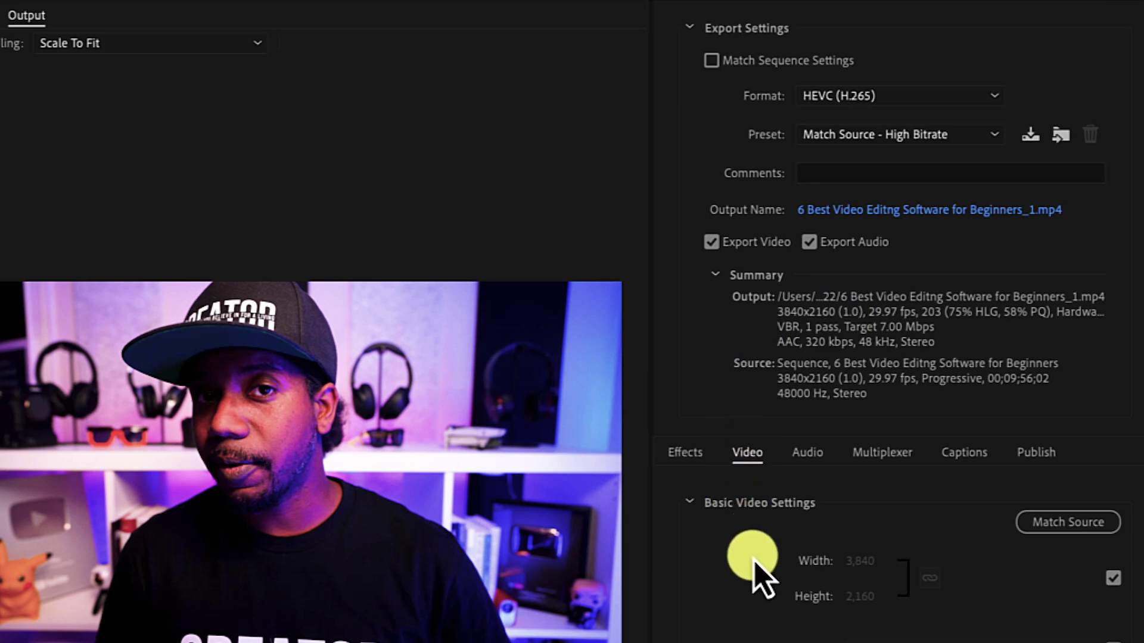
- Match the basic video settings to the source and scroll down to Encoding Settings
click(1053, 534)
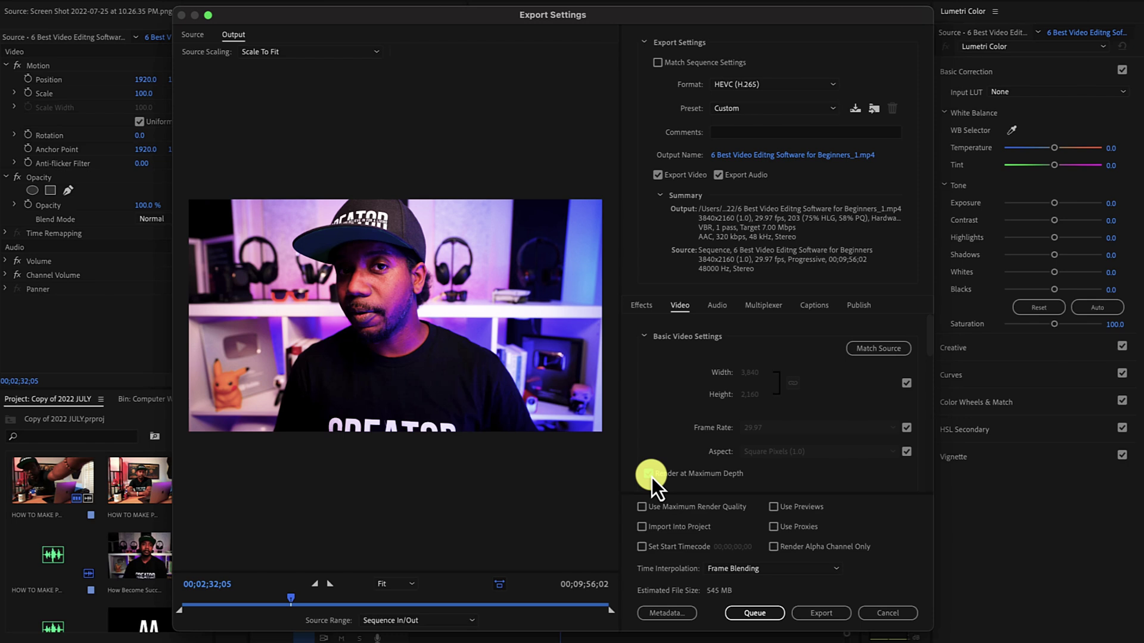
scroll(678, 408, down, 3)
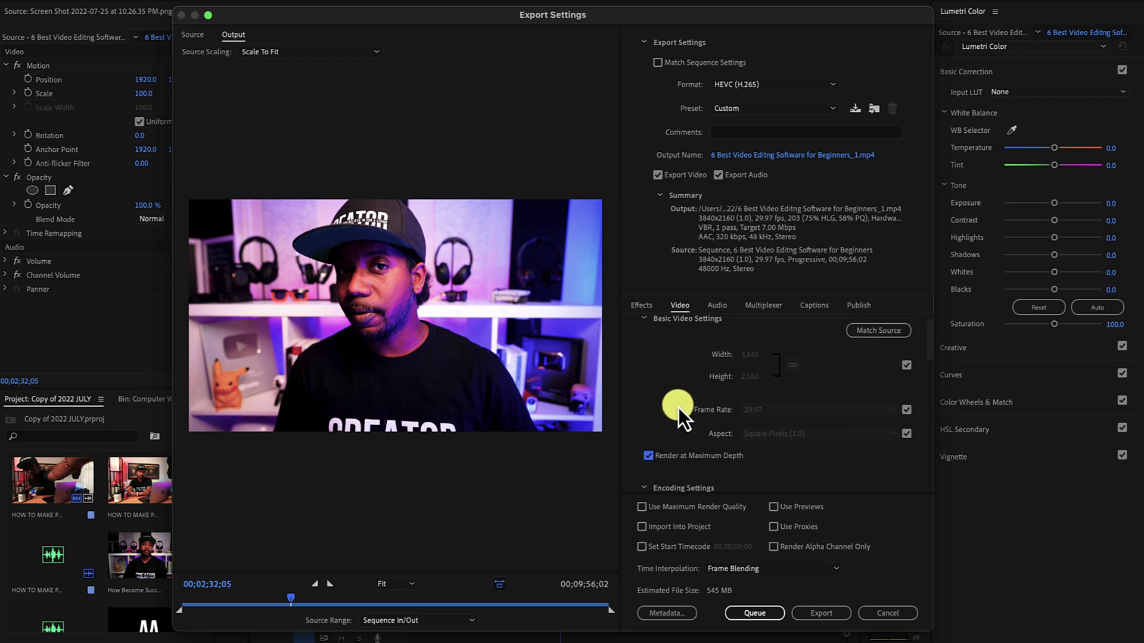
scroll(679, 412, down, 4)
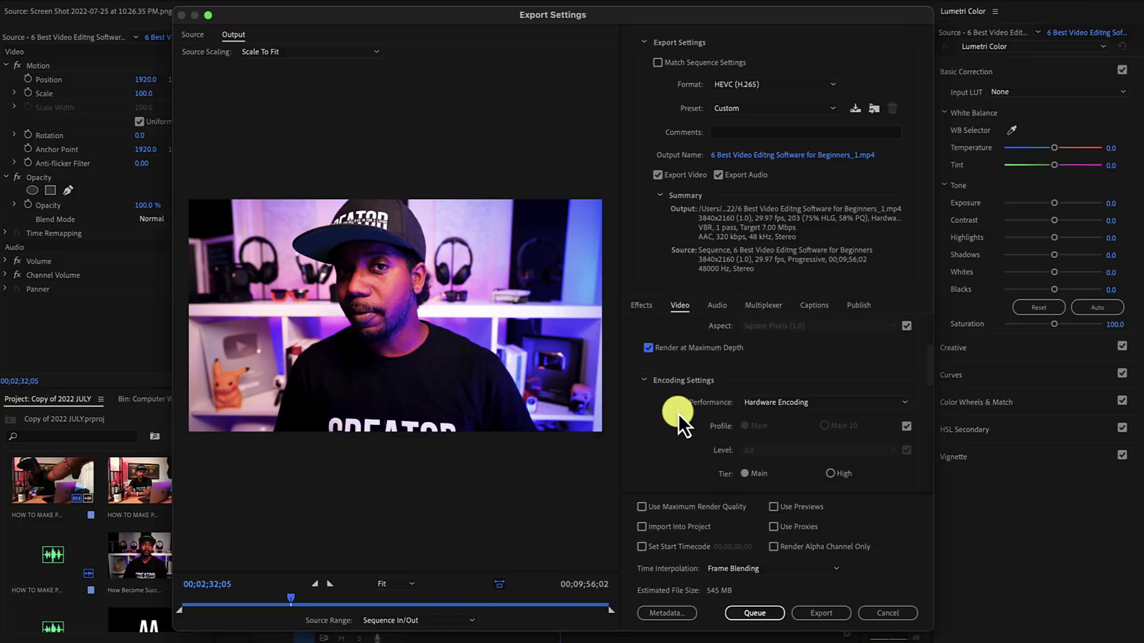
- Keep Hardware Encoding, unlock the Profile setting and raise the Tier from Main to High
click(791, 383)
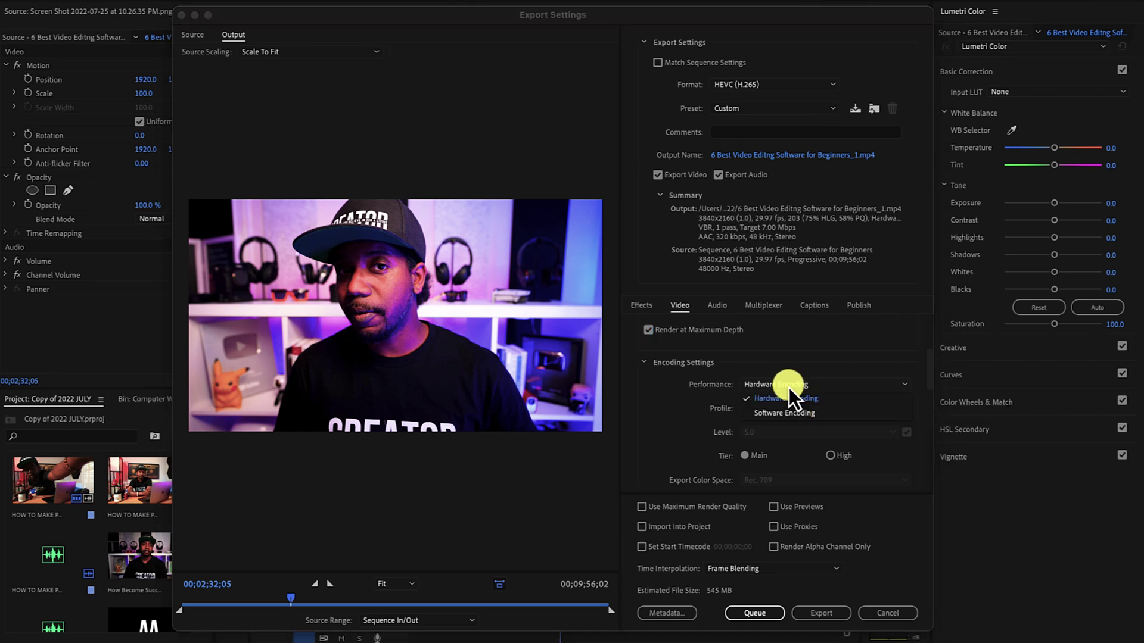
click(822, 382)
click(908, 410)
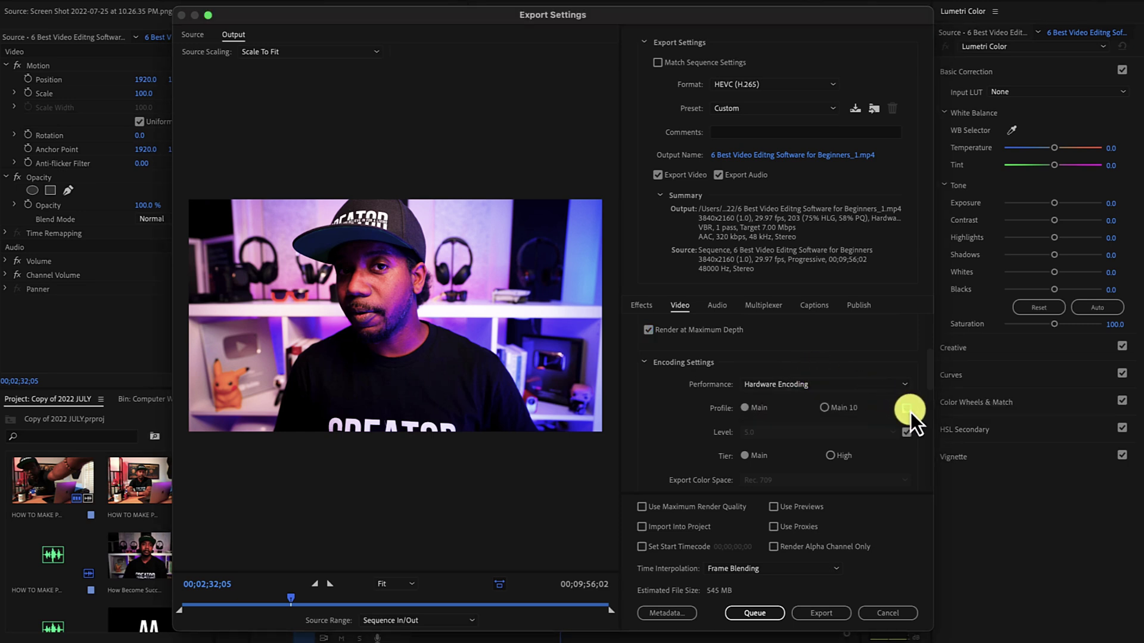
click(832, 457)
scroll(693, 409, down, 3)
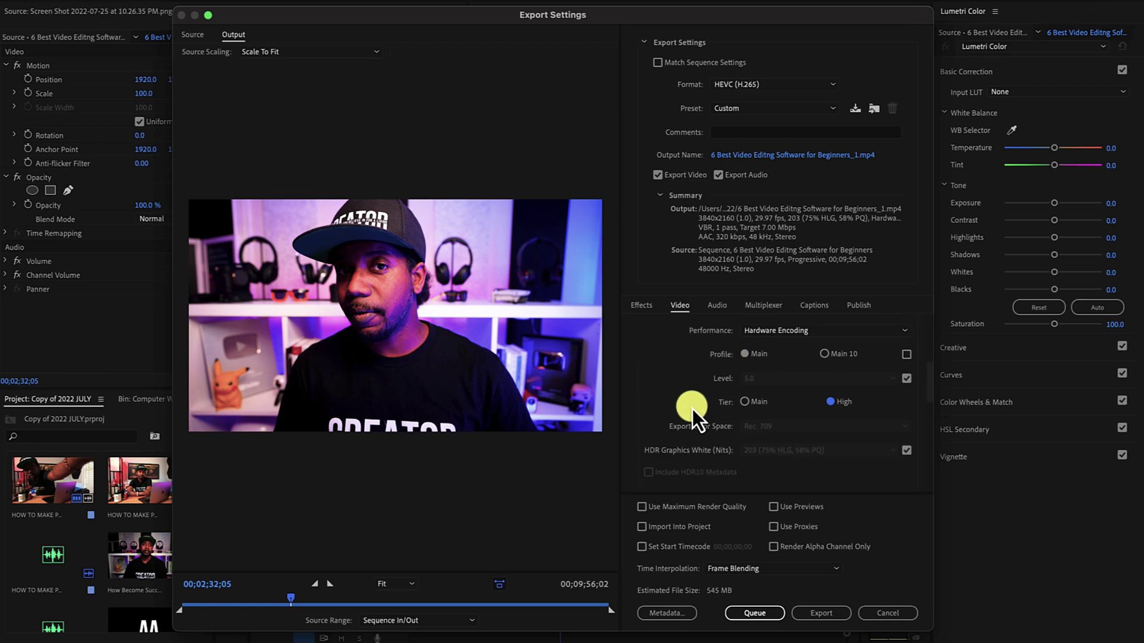
scroll(692, 409, down, 3)
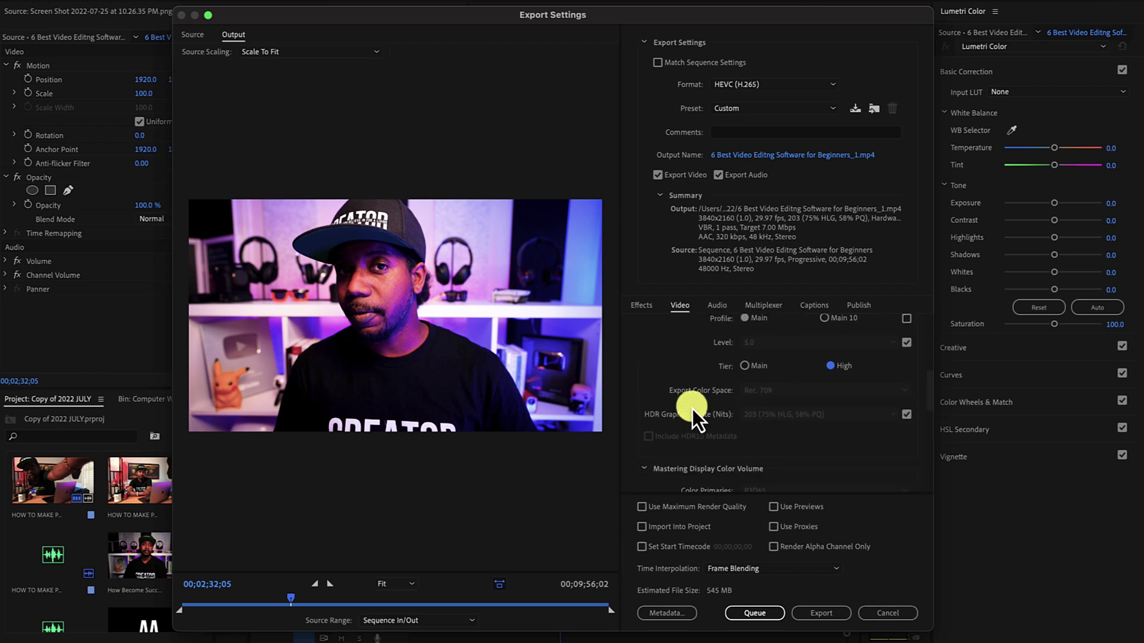
scroll(693, 408, down, 10)
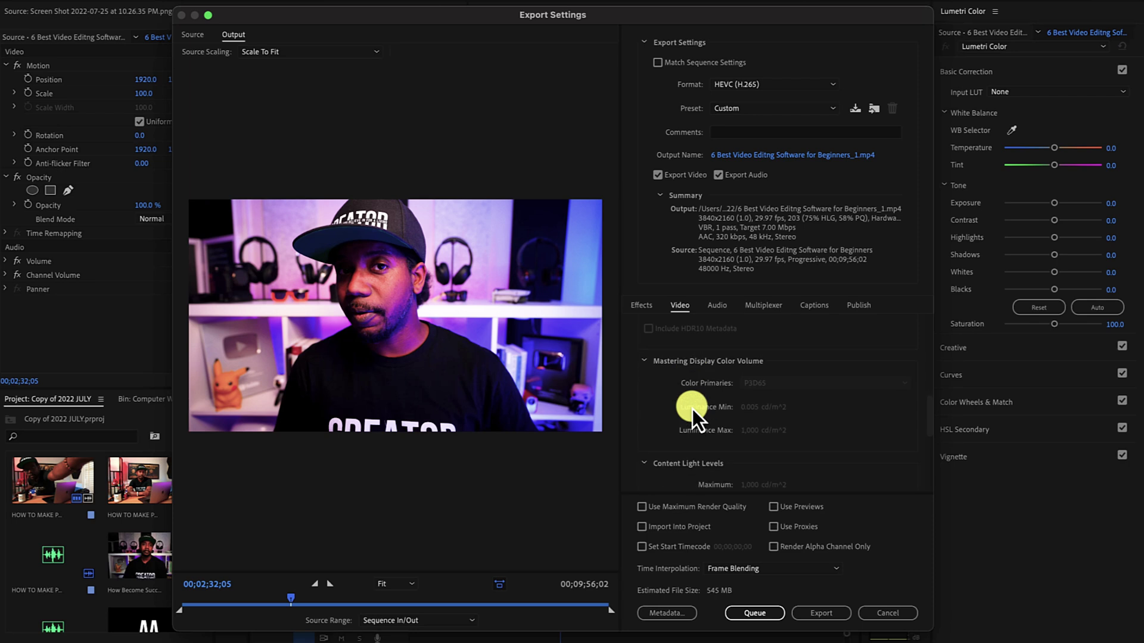
scroll(692, 408, down, 1)
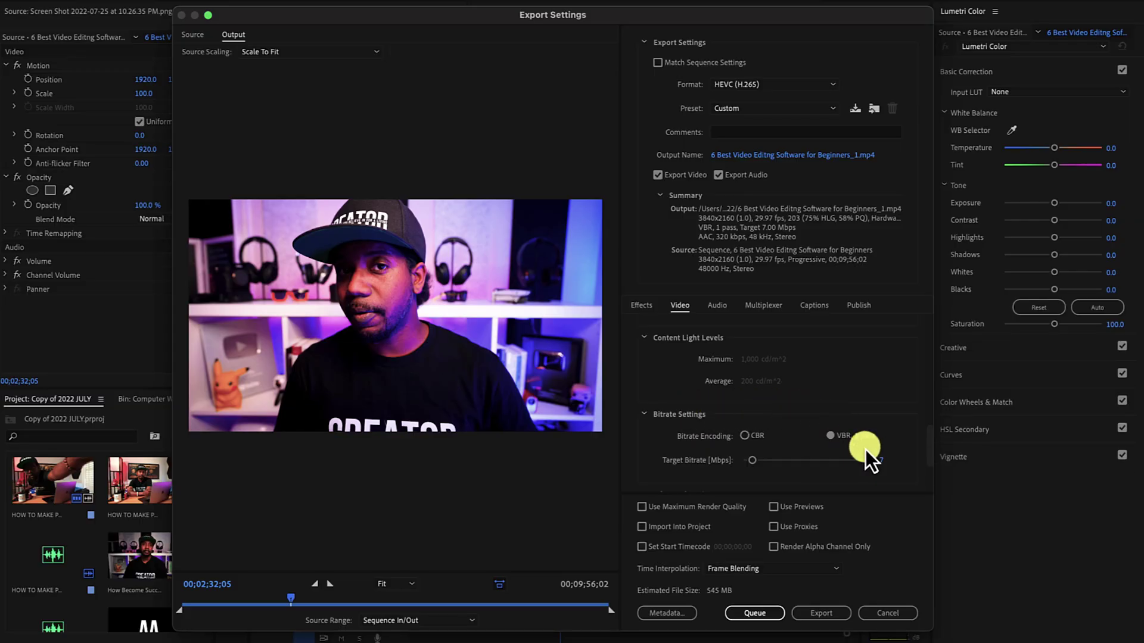
click(882, 463)
- Correct the mistyped 30 and set the target bitrate to 50 Mbps, giving an estimated 3749 MB
text(30)
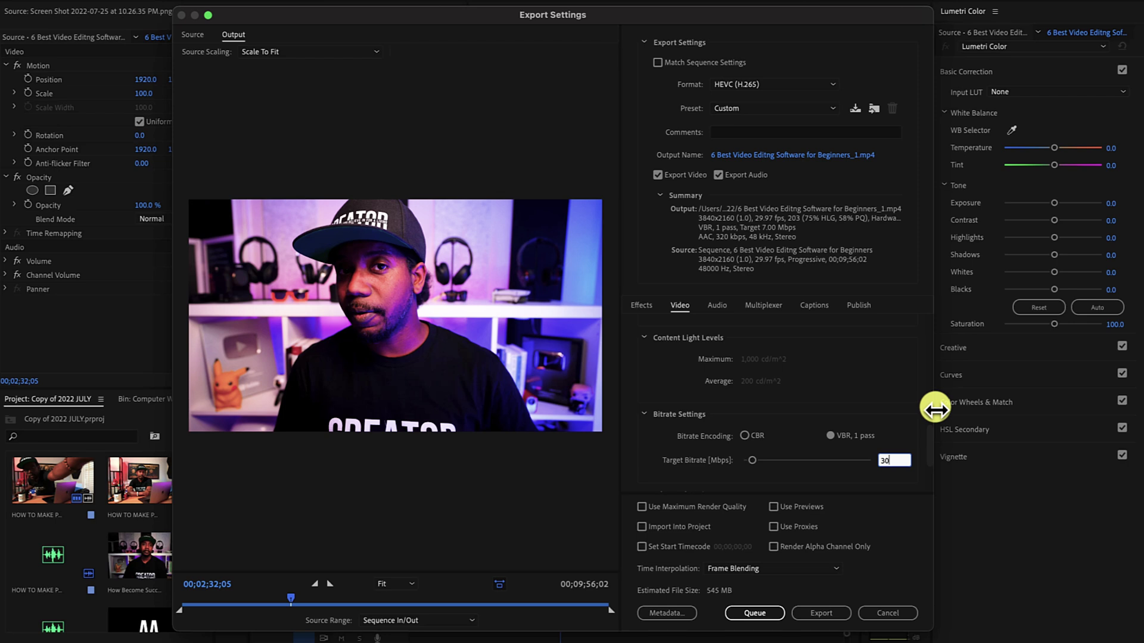
key(BackSpace)
key(BackSpace)
click(872, 394)
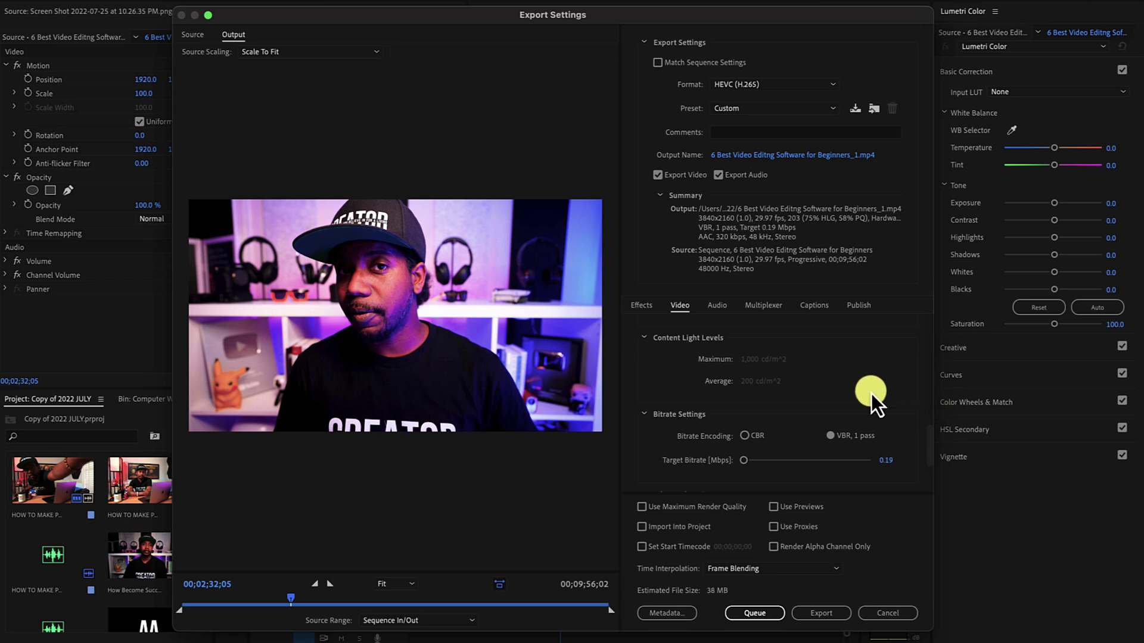
click(888, 462)
text(50)
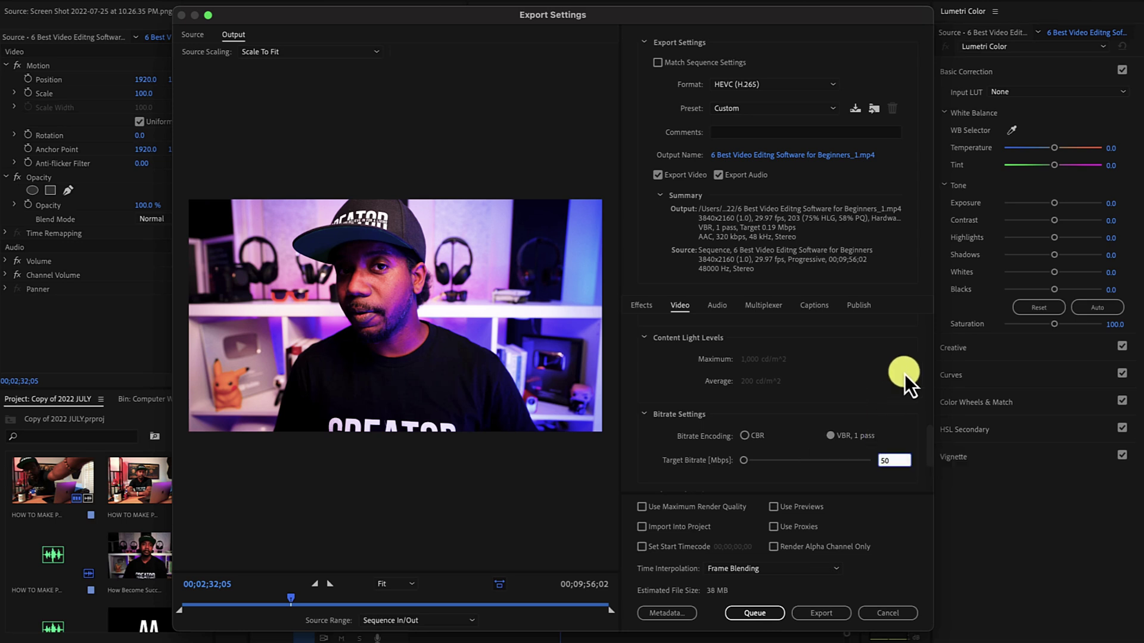
key(Return)
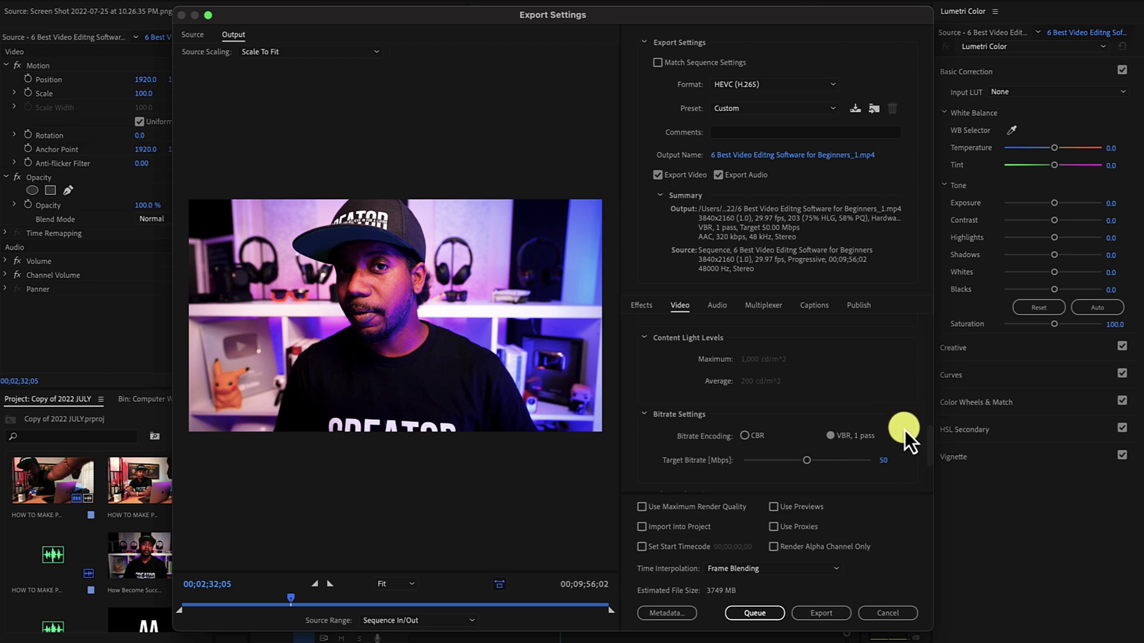
scroll(904, 430, down, 3)
- On the Audio tab keep 320 kbps bitrate and enable Use Maximum Render Quality
scroll(905, 430, down, 3)
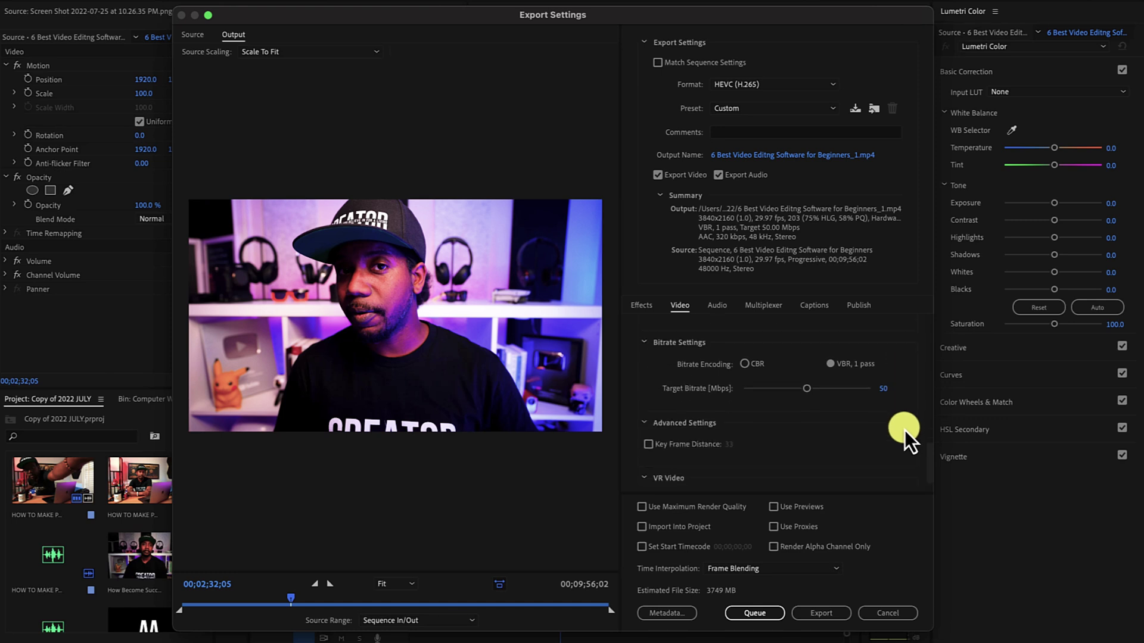
click(718, 307)
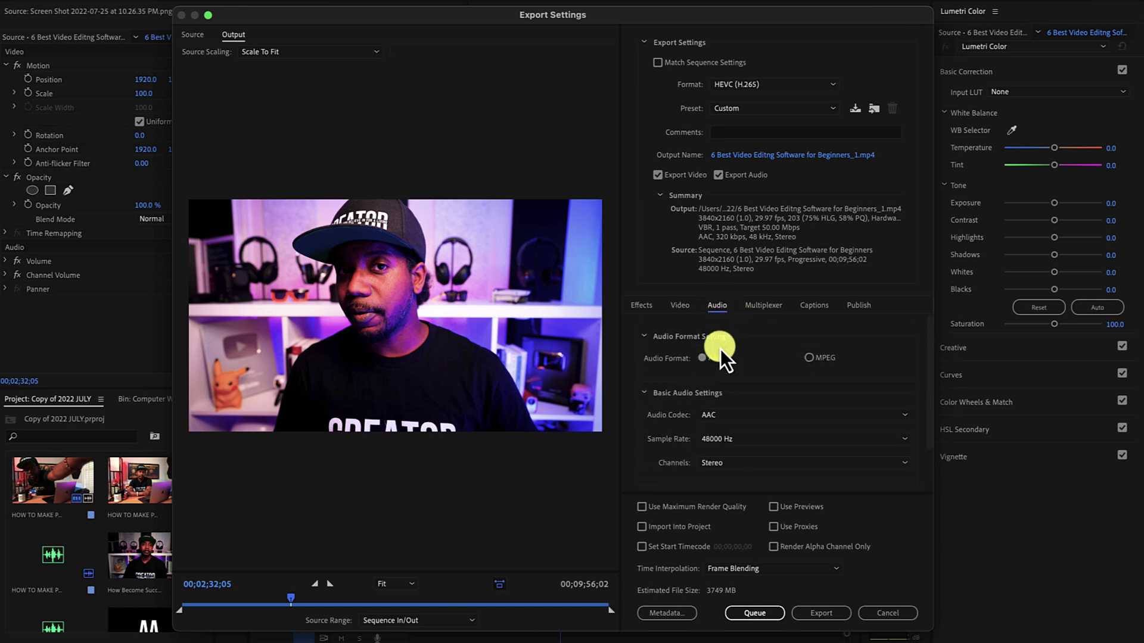
scroll(758, 387, down, 2)
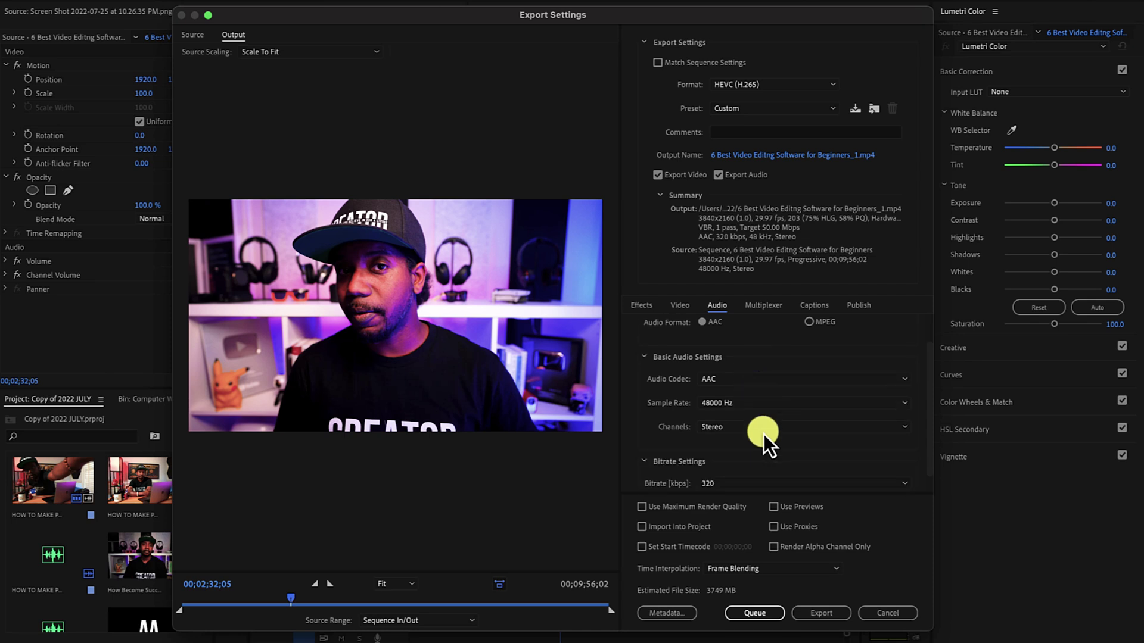
click(789, 467)
click(790, 468)
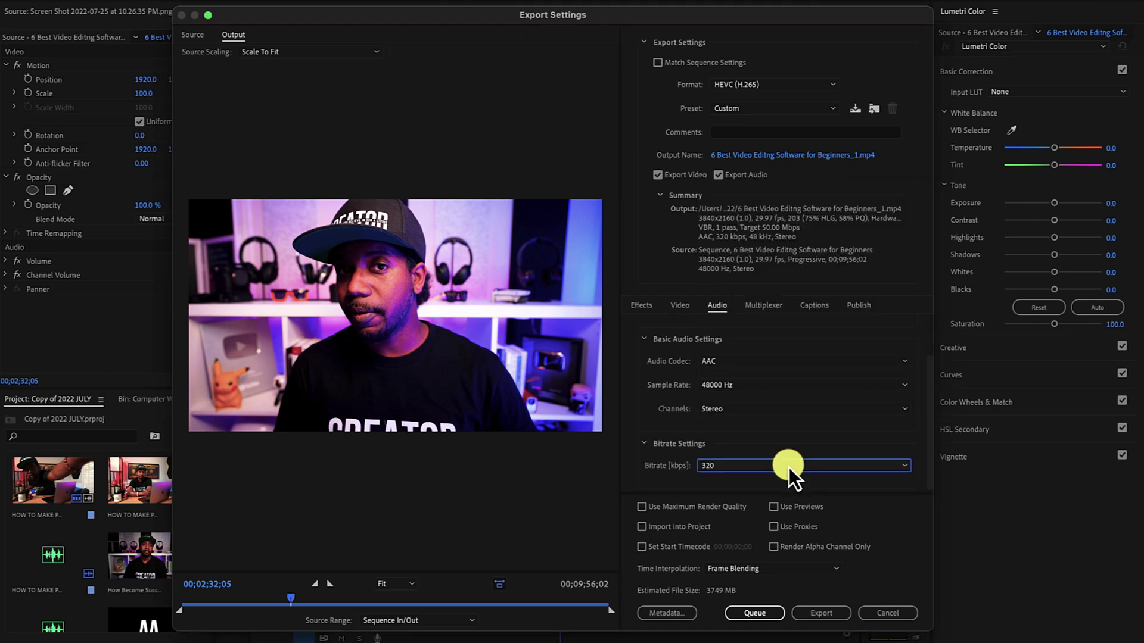
click(643, 508)
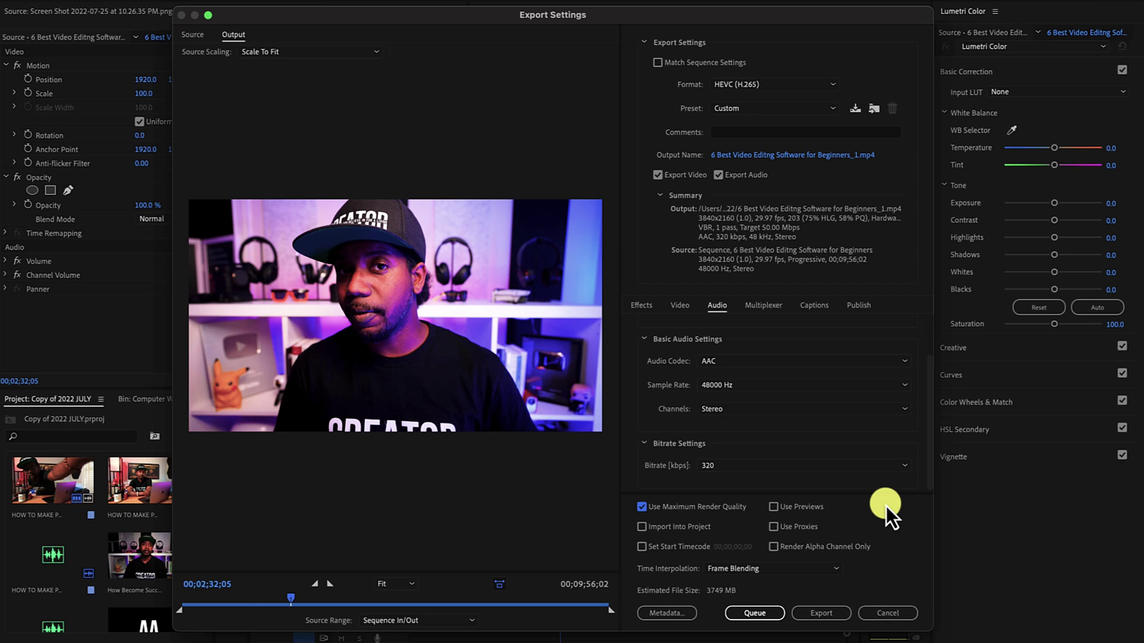
- Export the video, starting the render of the required audio files
click(813, 609)
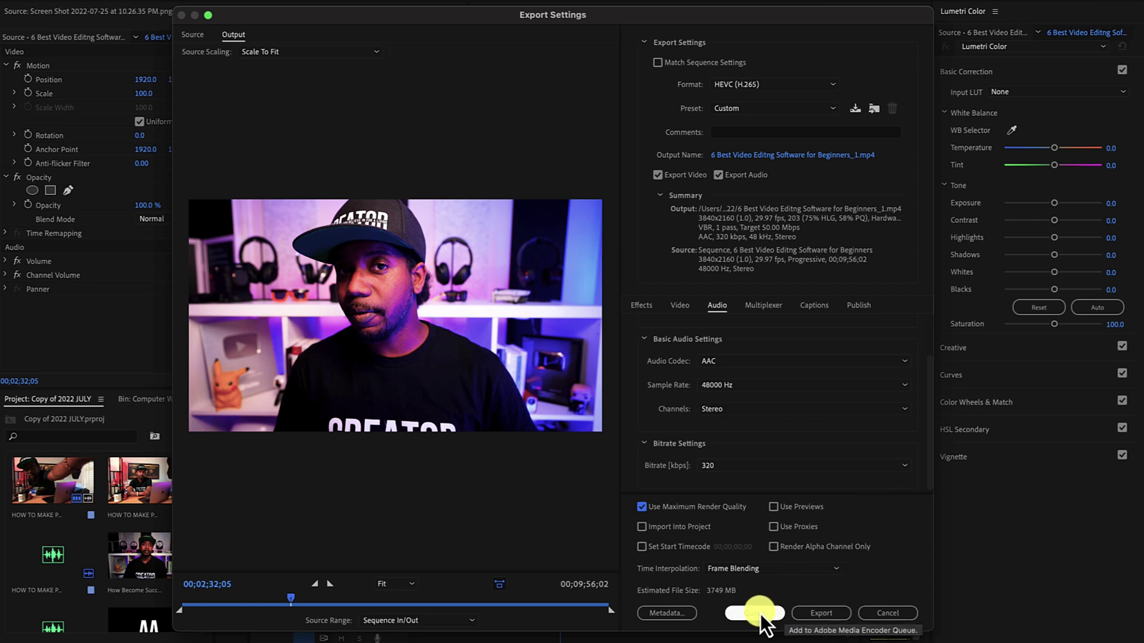
click(825, 616)
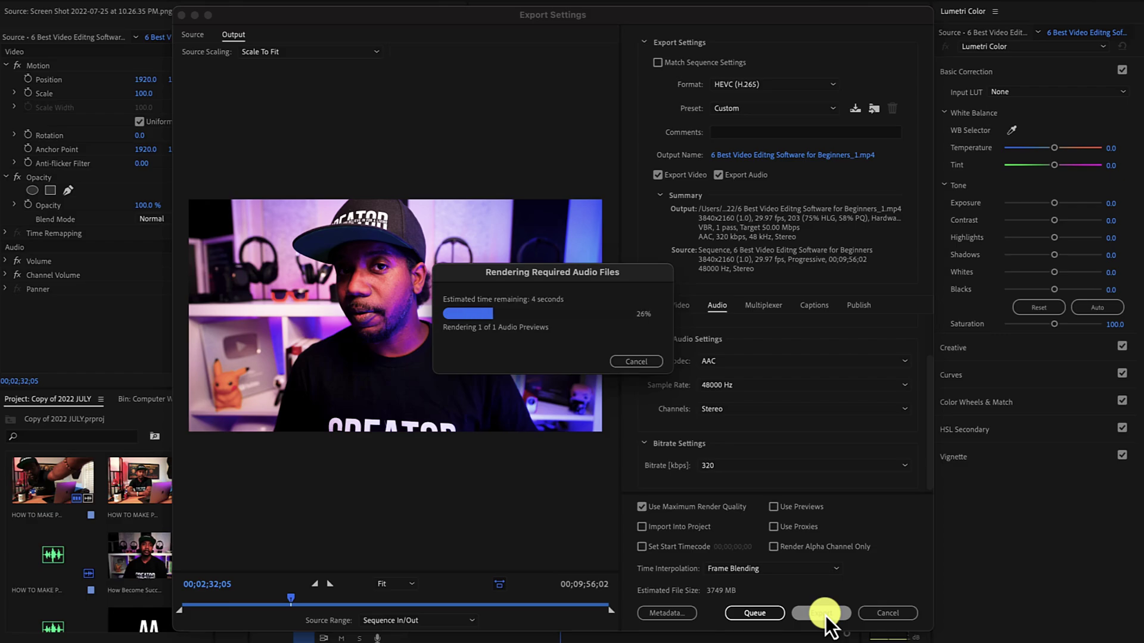